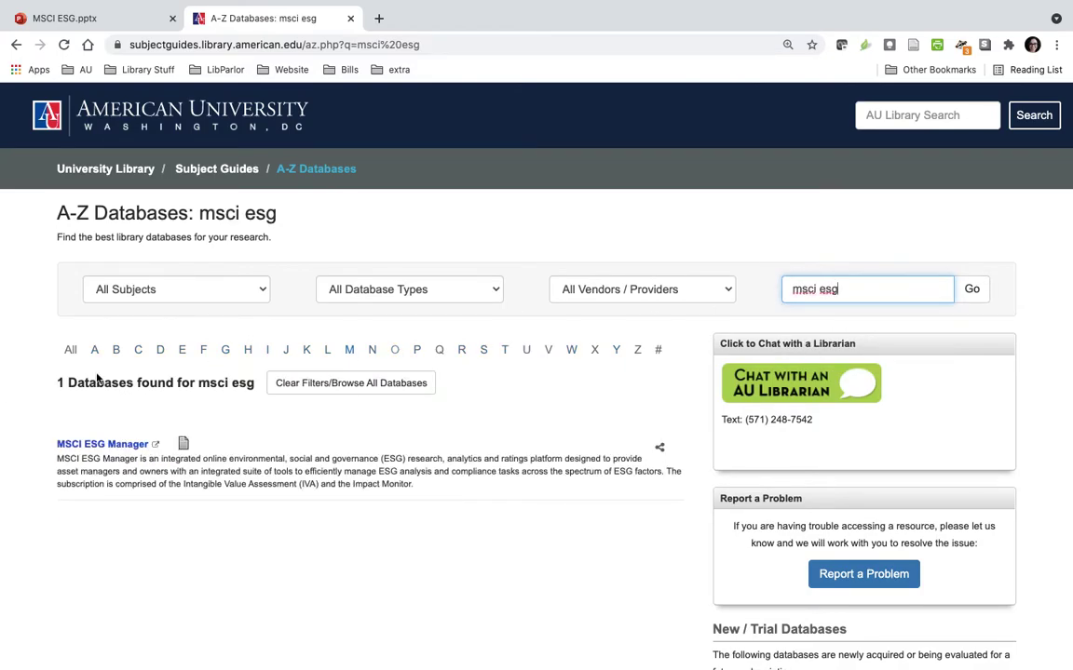
Open the MSCI ESG Manager database and search its companies for netflix.
left_click(130, 445)
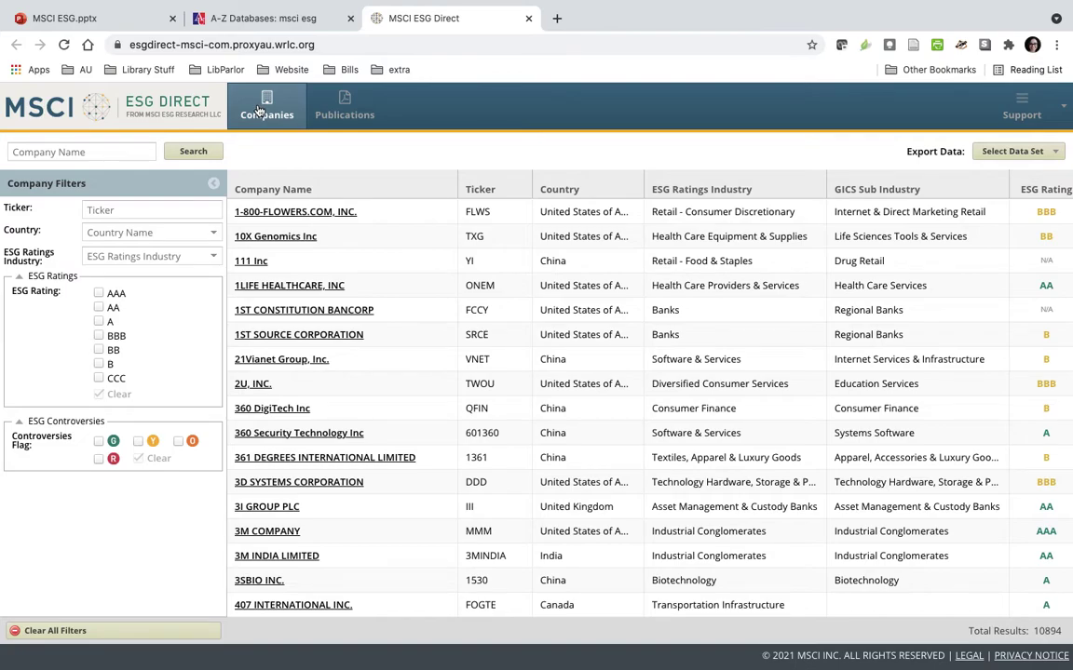
left_click(100, 153)
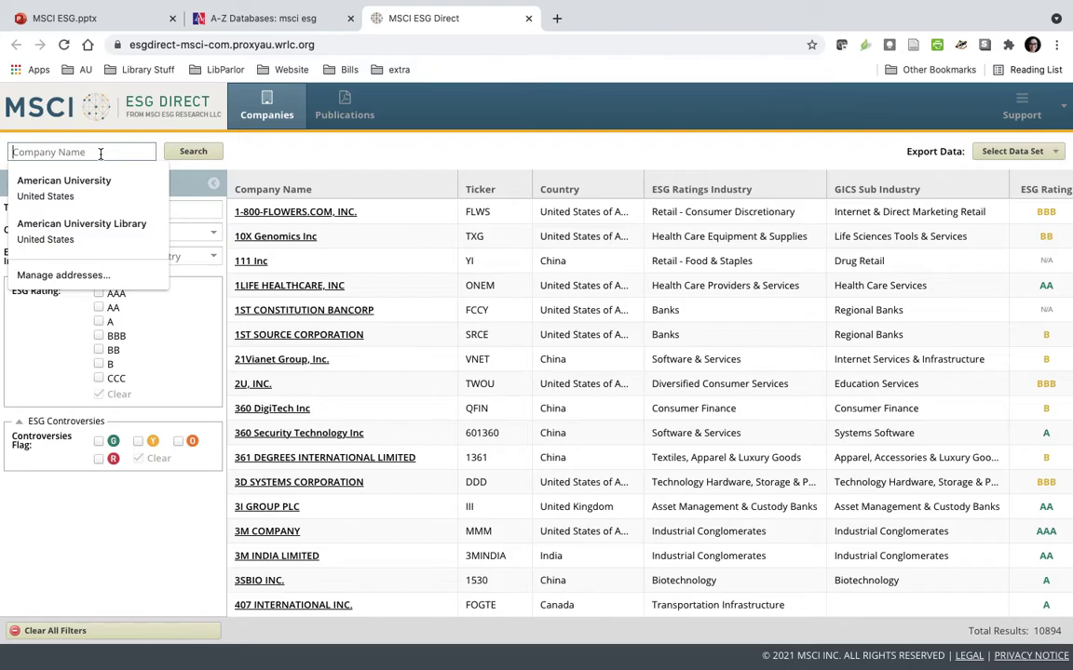
type("netflix")
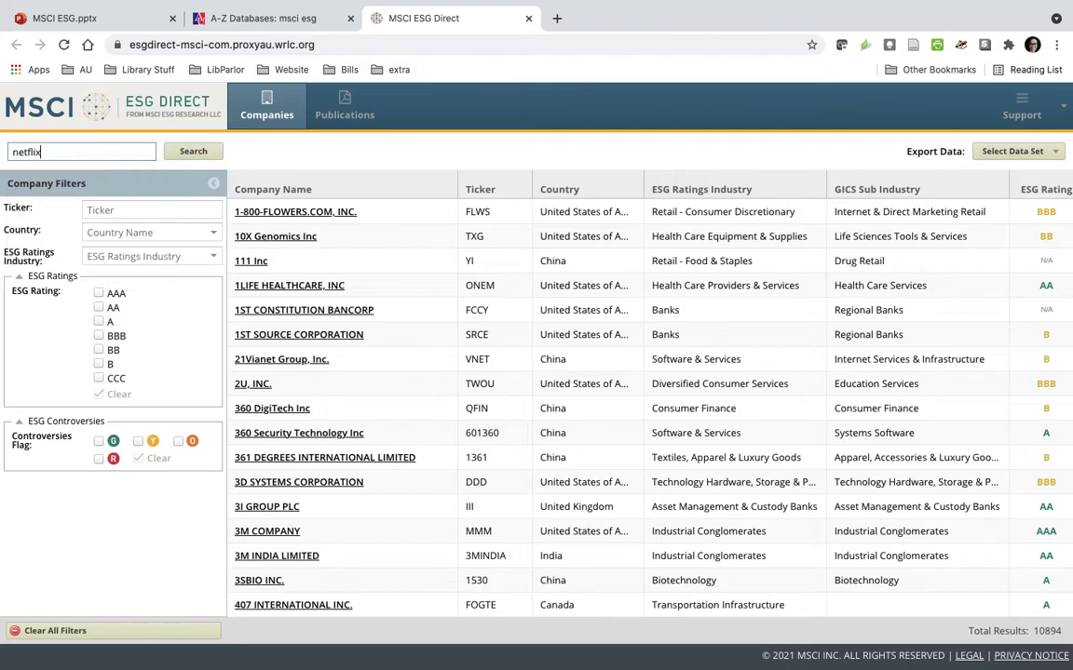
key("Return")
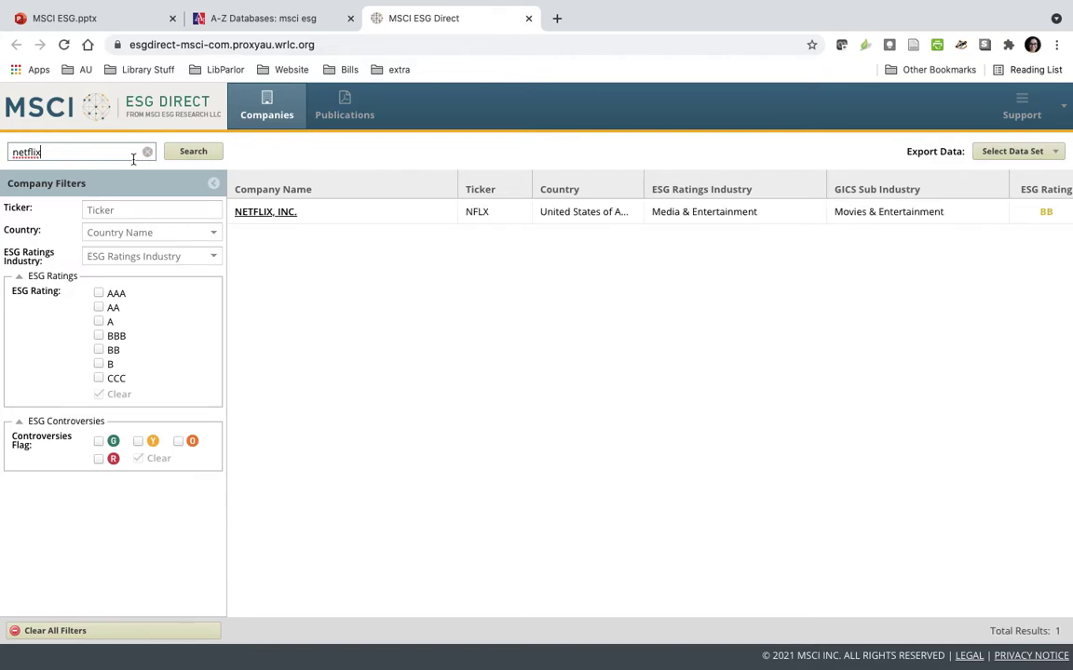
Check which reports can be downloaded for Netflix, Inc. and review its industry, ESG rating and controversies flag.
left_click(265, 214)
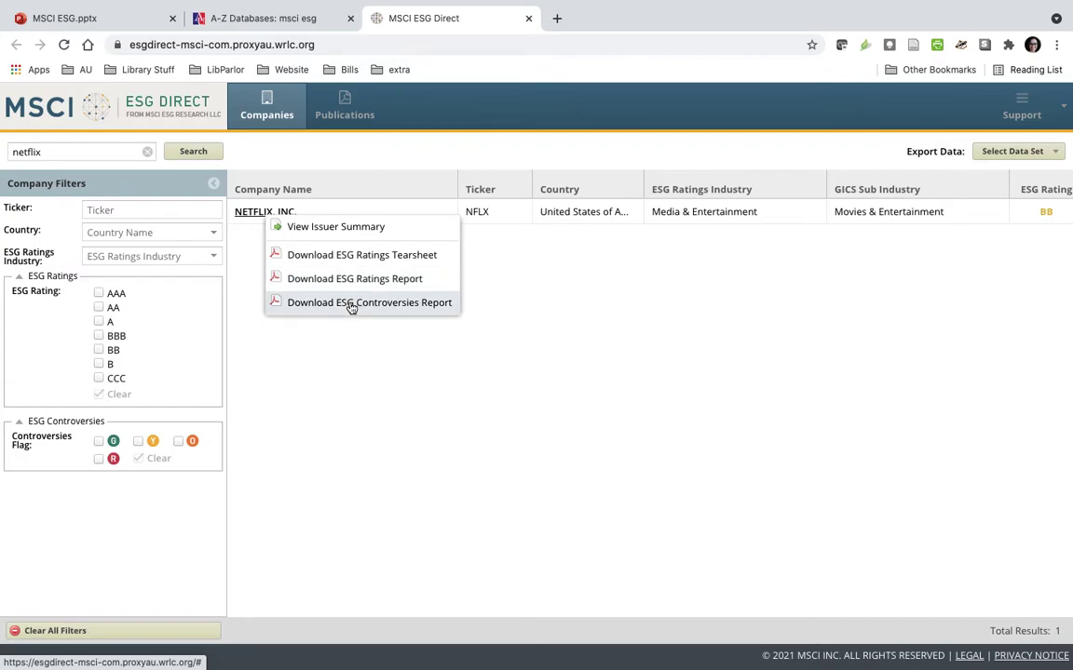
left_click(504, 284)
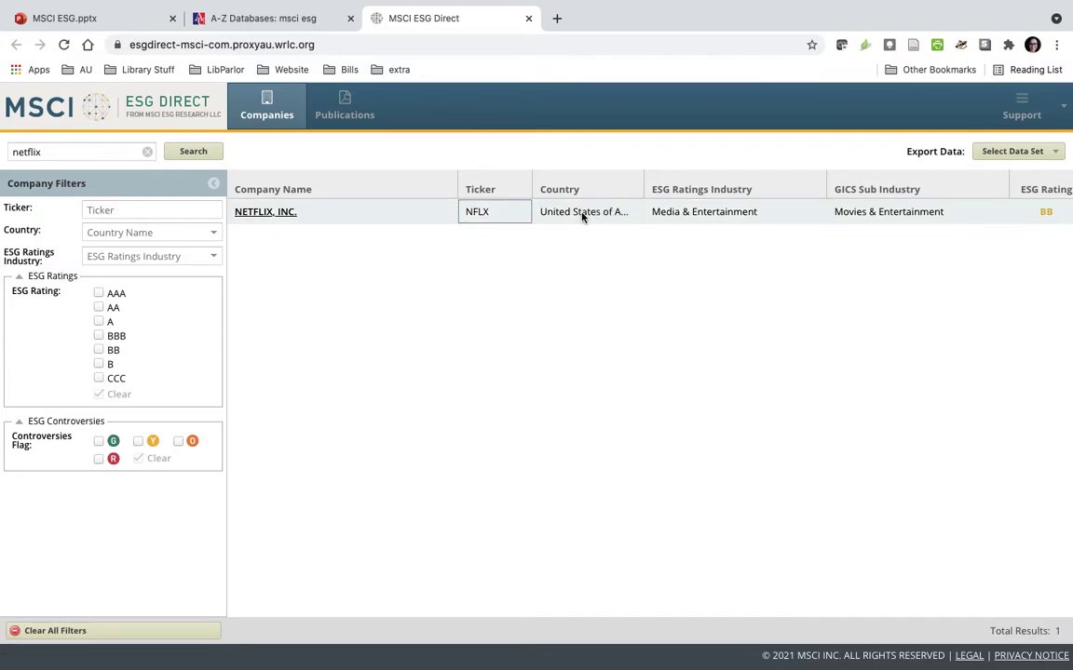
scroll(582, 216, "right", 3)
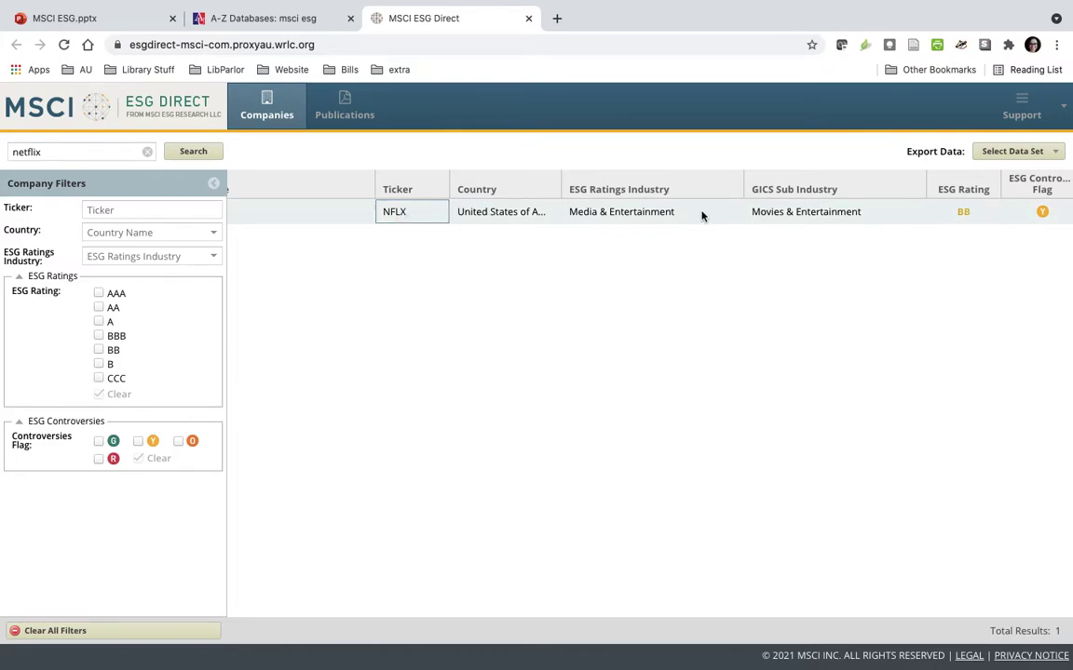
scroll(699, 215, "right", 1)
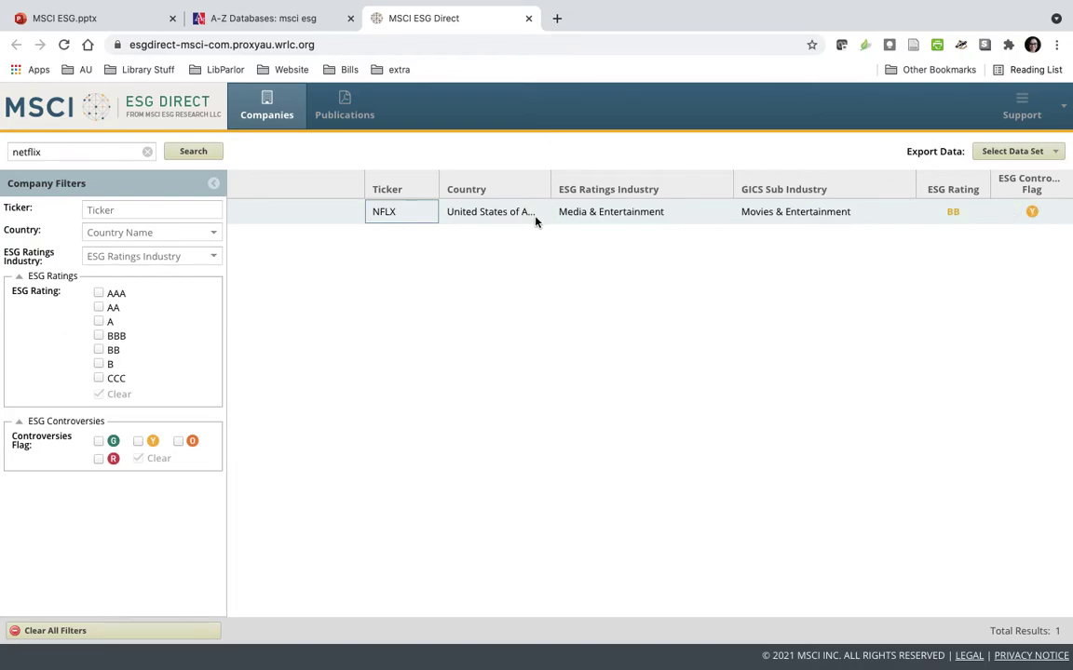
scroll(537, 218, "left", 2)
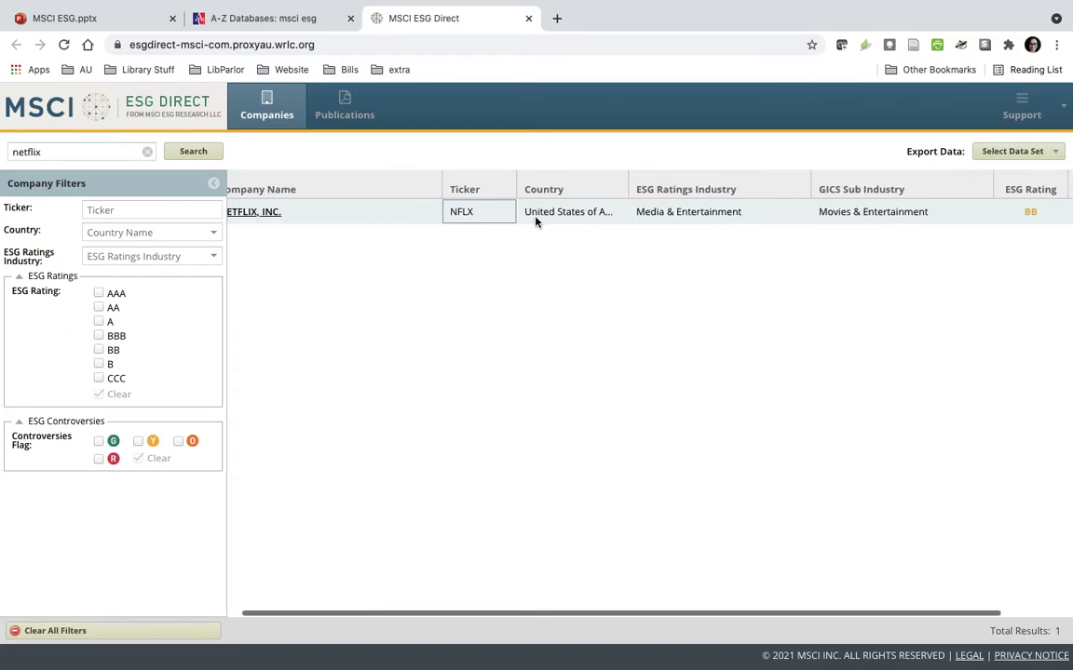
Clear the company name search and filter the companies to the Airlines ESG ratings industry.
left_click(147, 152)
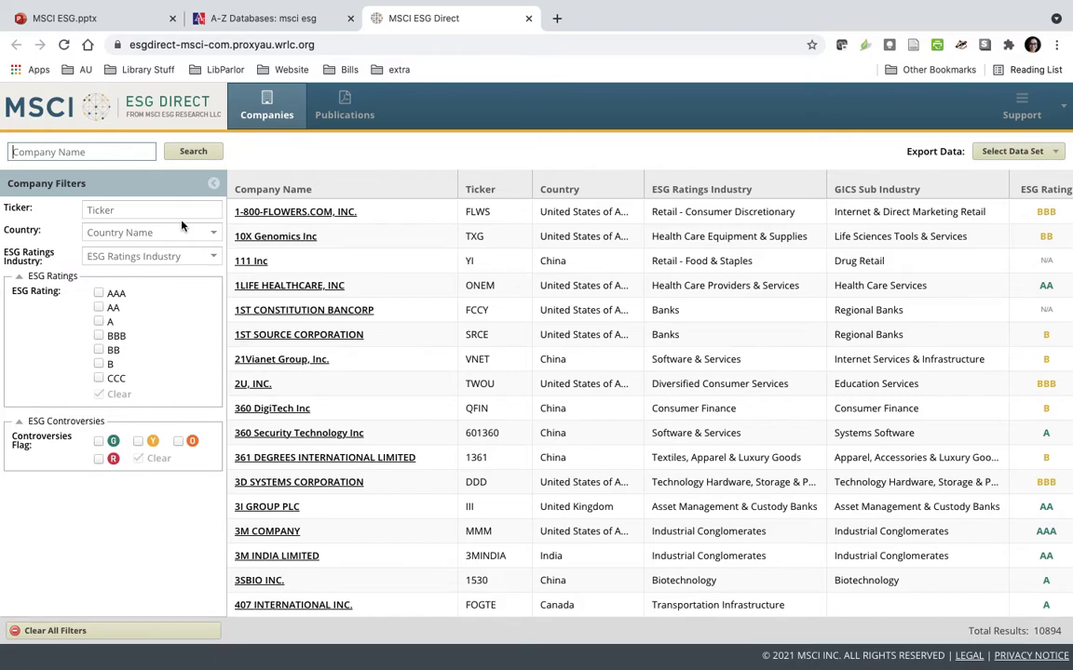
left_click(213, 260)
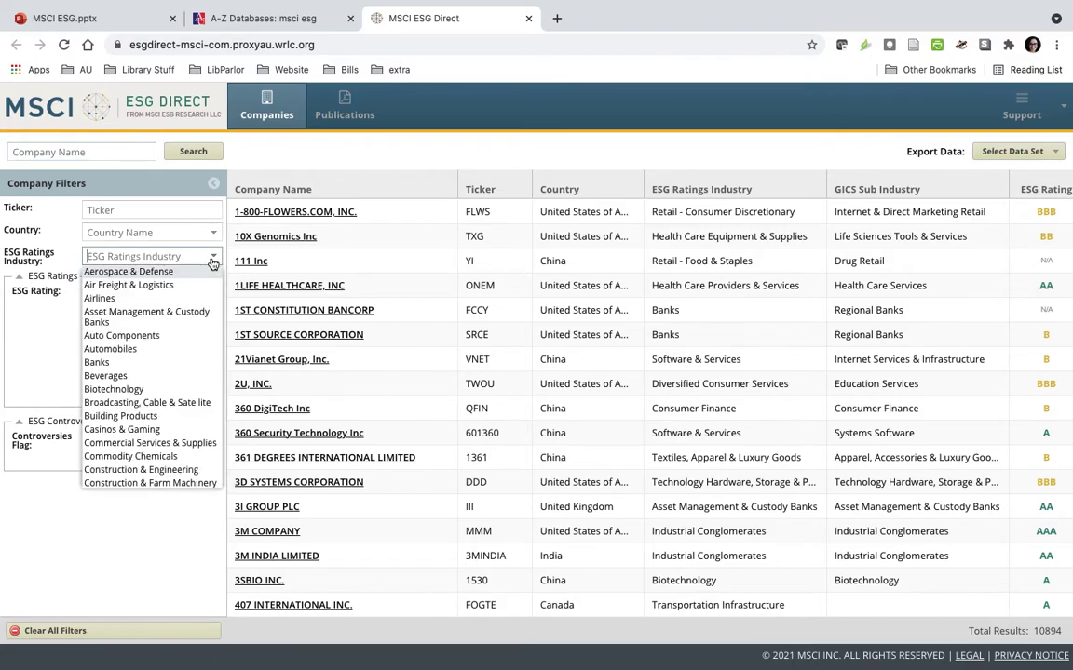
left_click(119, 300)
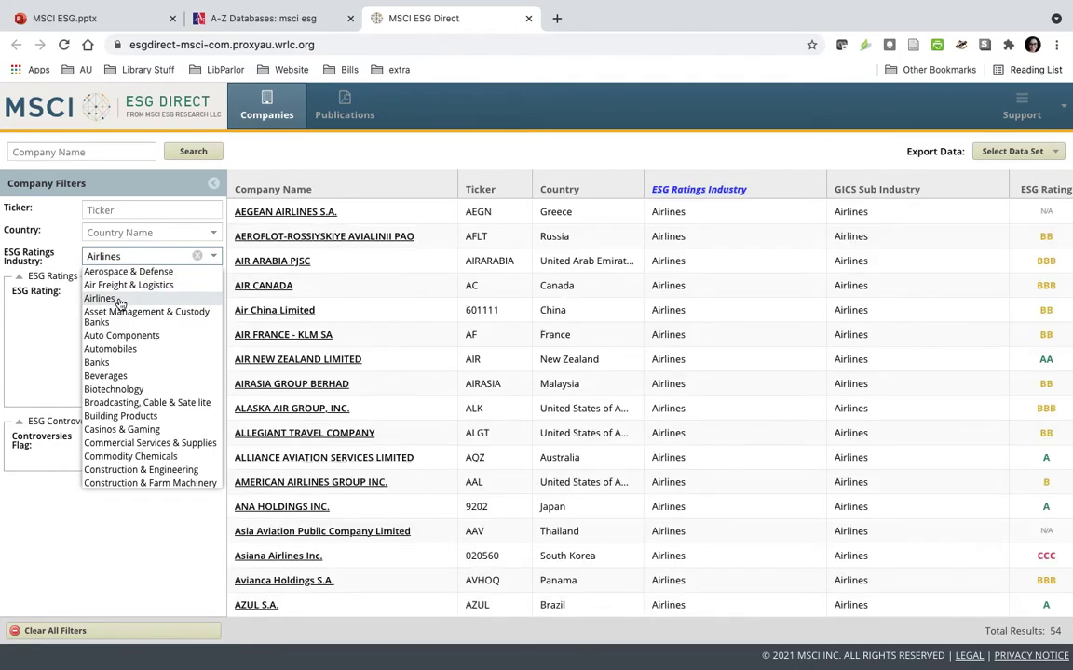
left_click(399, 154)
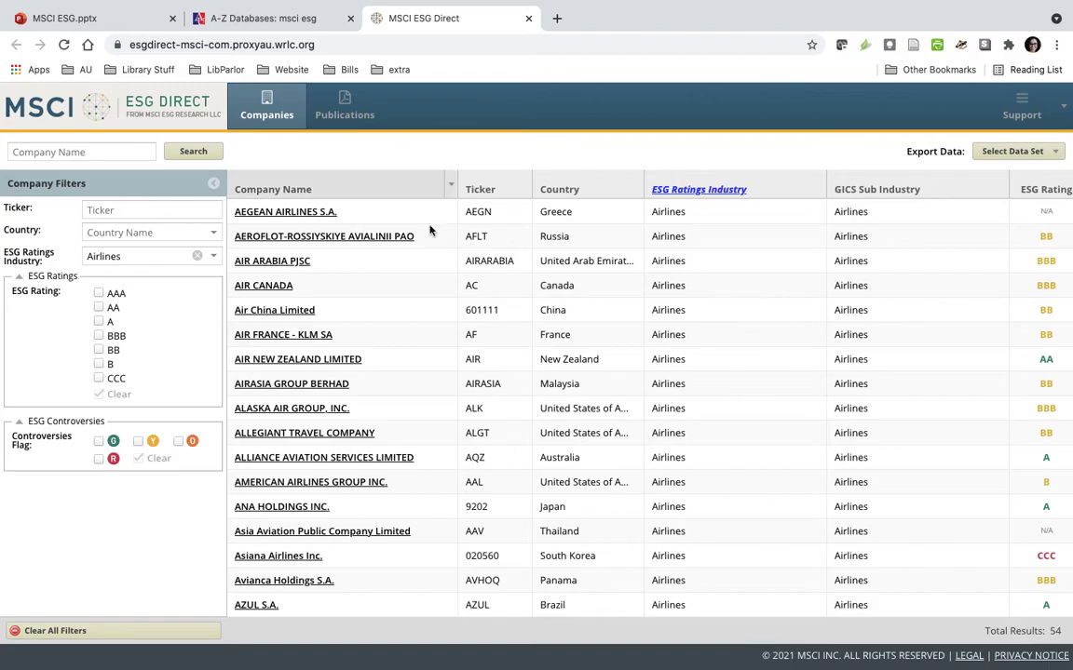
scroll(477, 362, "right", 5)
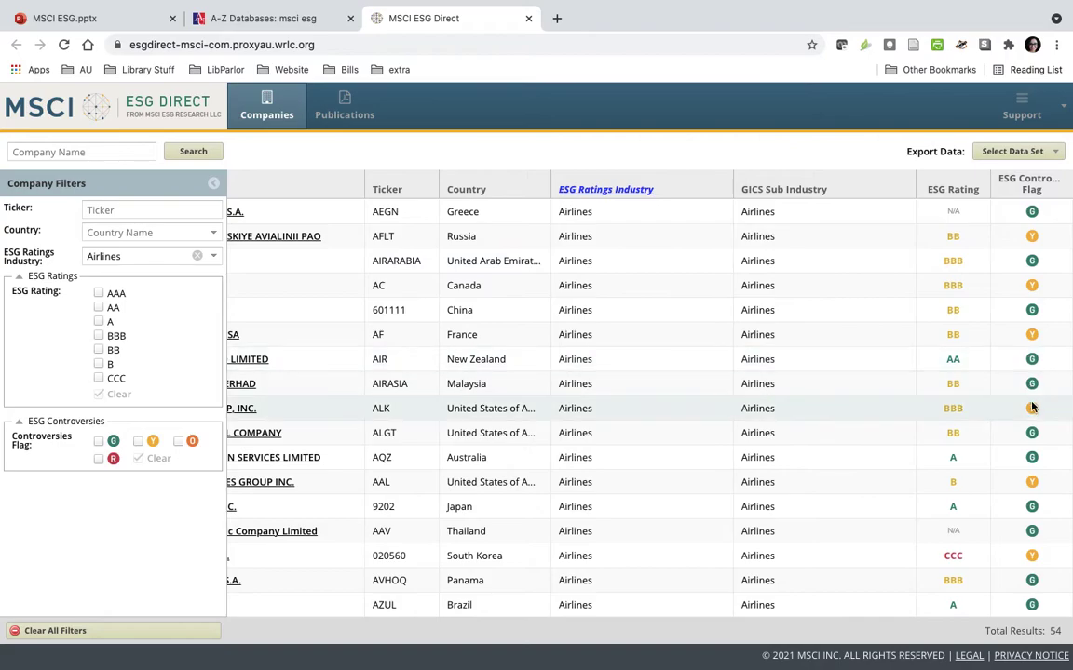
scroll(563, 434, "left", 5)
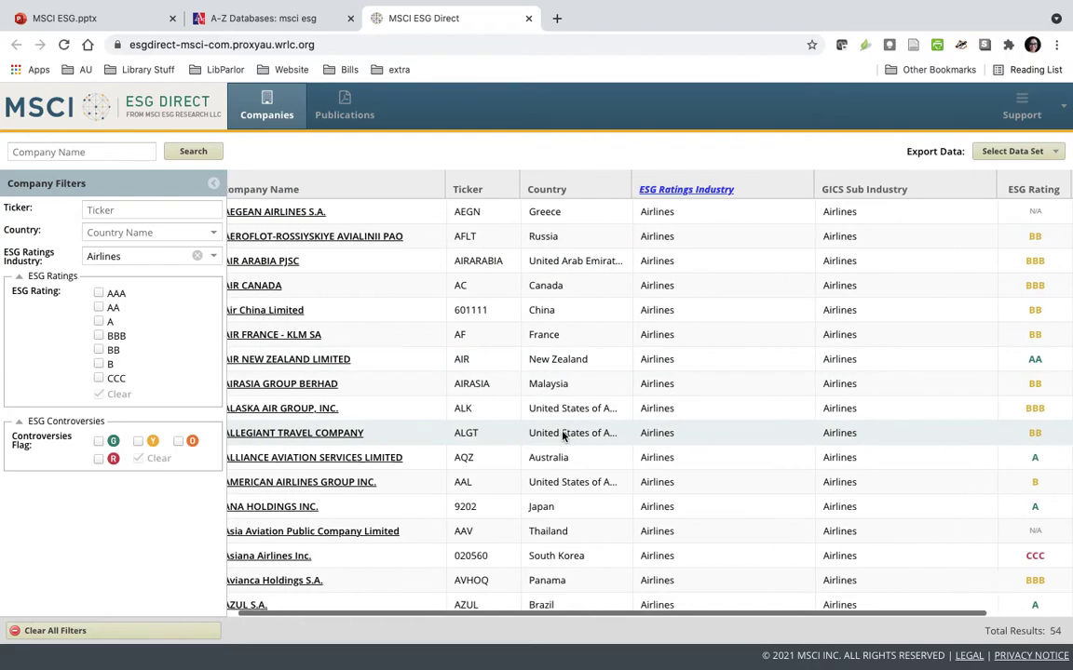
Browse the countries offered by the country filter and close the list without choosing one.
left_click(214, 237)
scroll(173, 343, "down", 10)
scroll(173, 344, "down", 10)
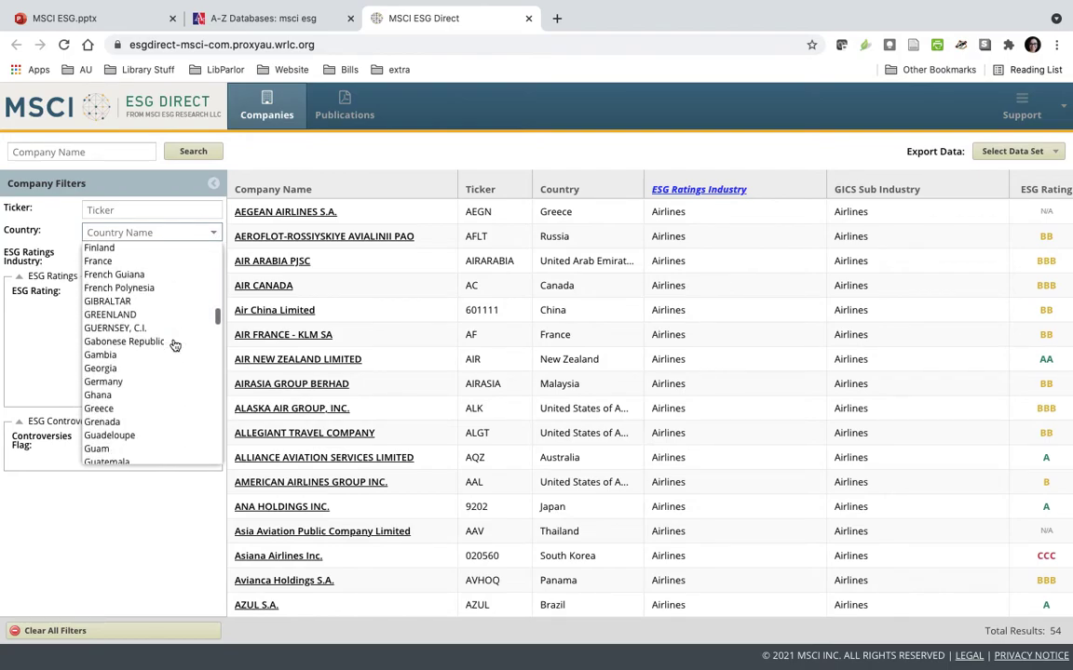
scroll(174, 344, "down", 10)
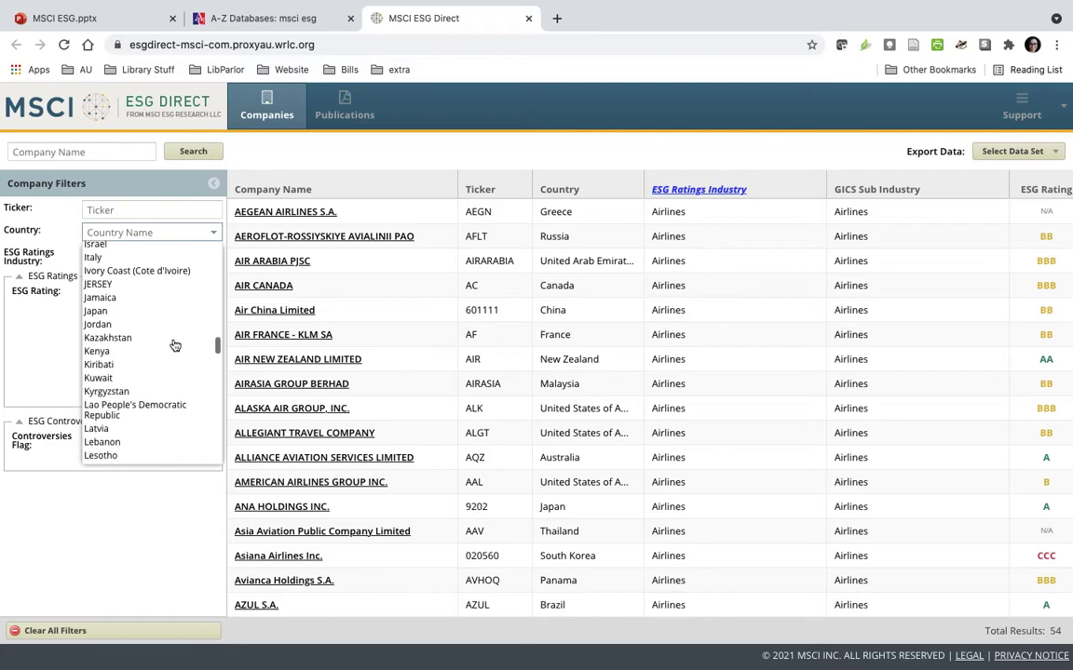
scroll(173, 344, "down", 6)
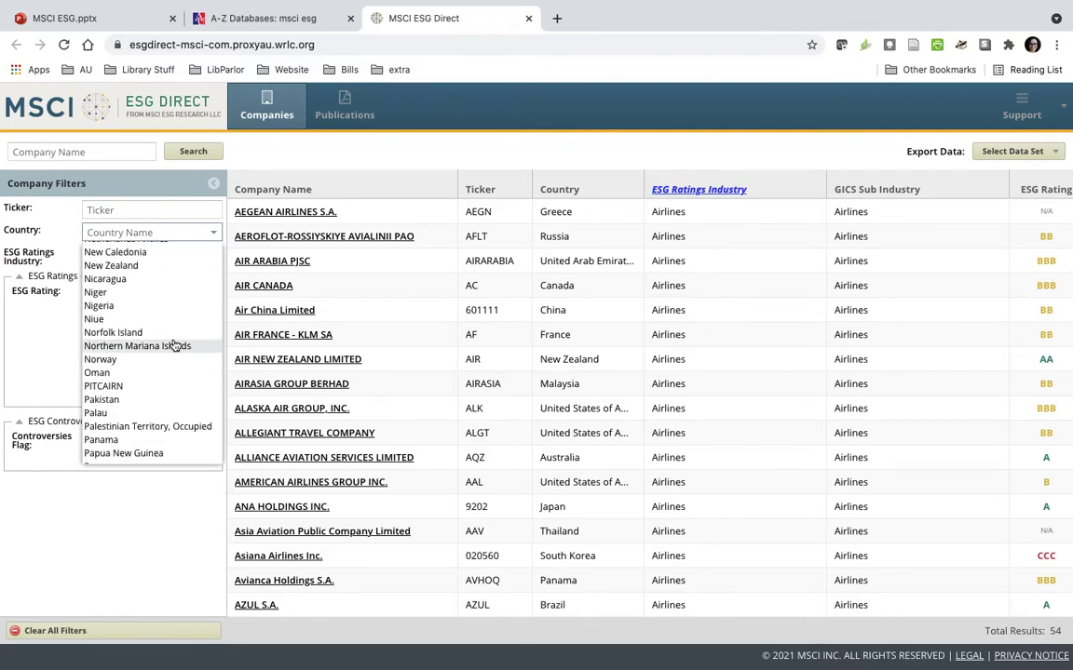
left_click(152, 554)
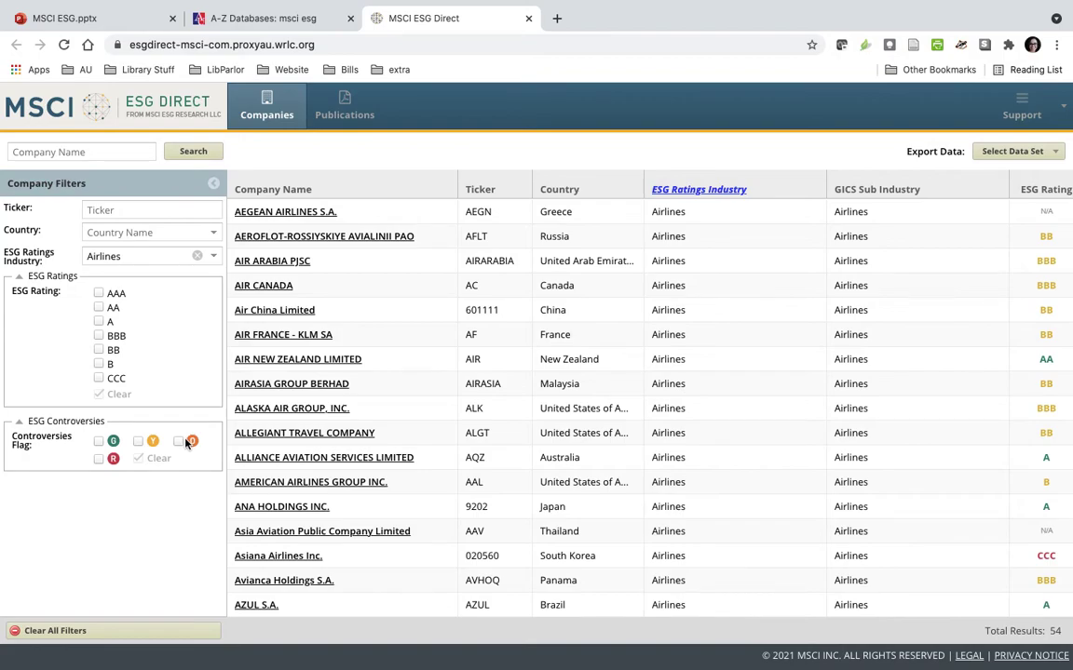
Filter the airlines by the yellow (Y) controversies flag, review the flag column, and remove the flag filter.
left_click(138, 442)
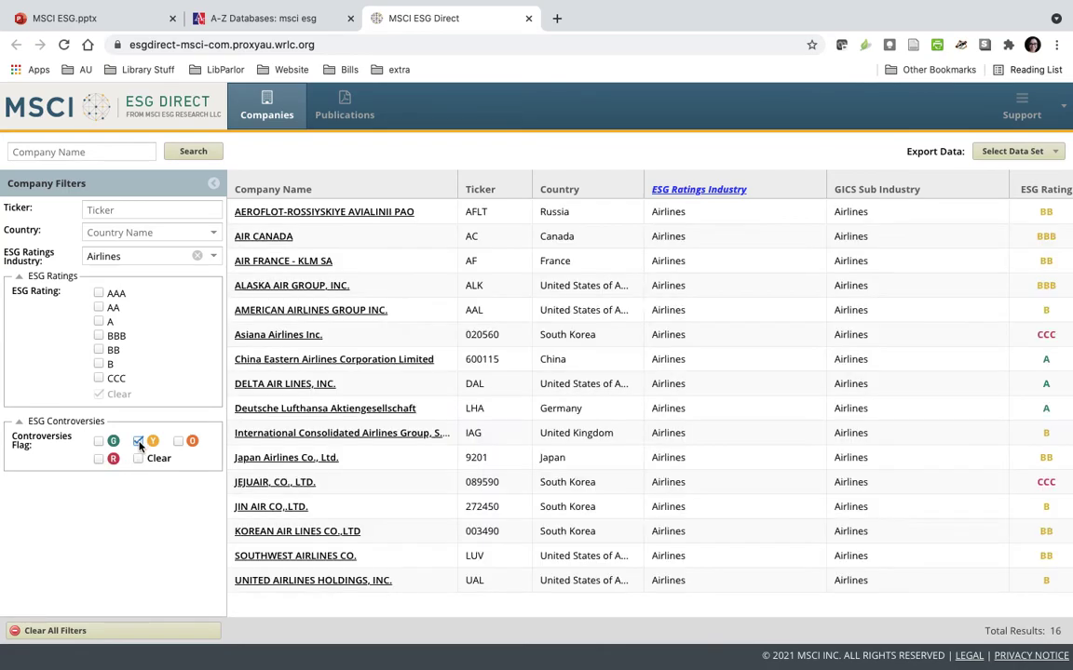
scroll(664, 402, "right", 2)
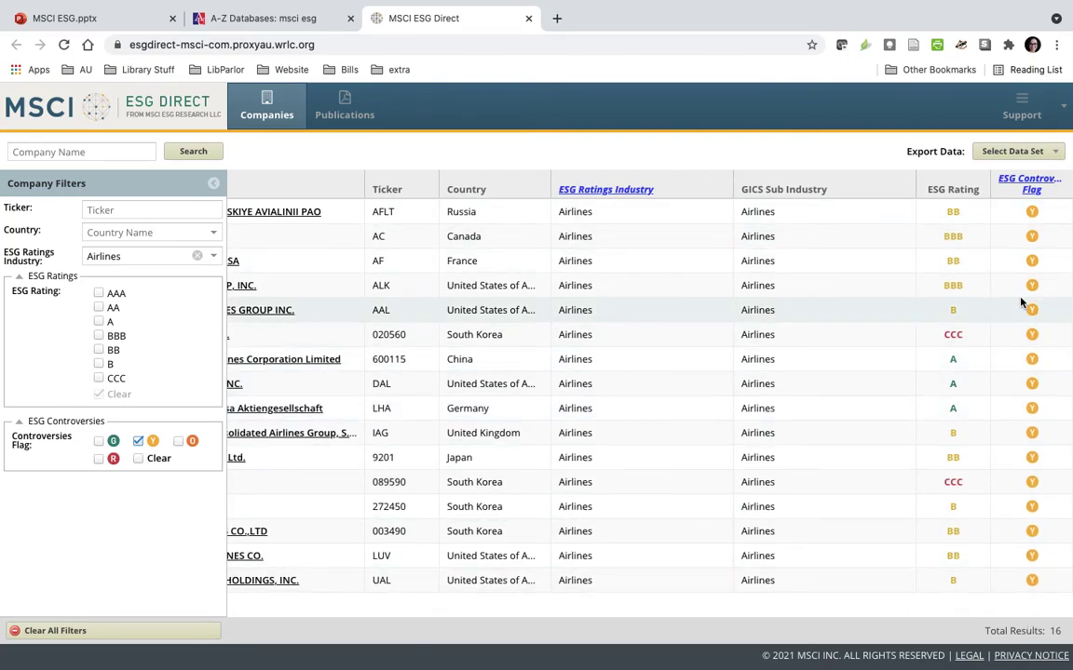
left_click(138, 441)
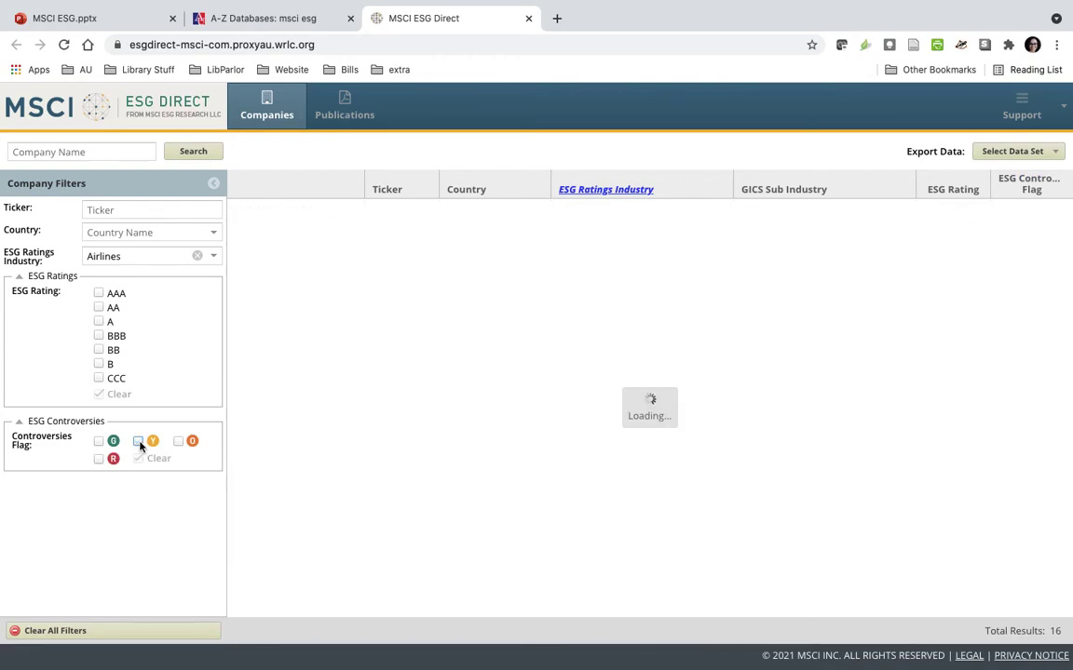
Filter the airlines by the AAA ESG rating, review the matching company's details, and remove the rating filter.
left_click(99, 294)
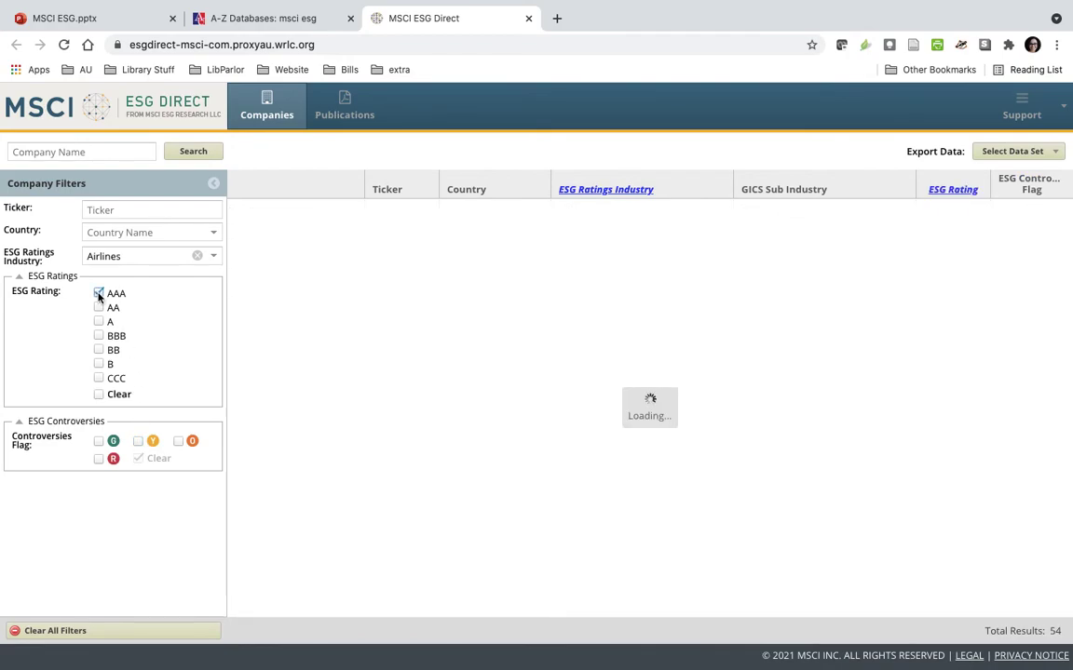
scroll(582, 344, "left", 3)
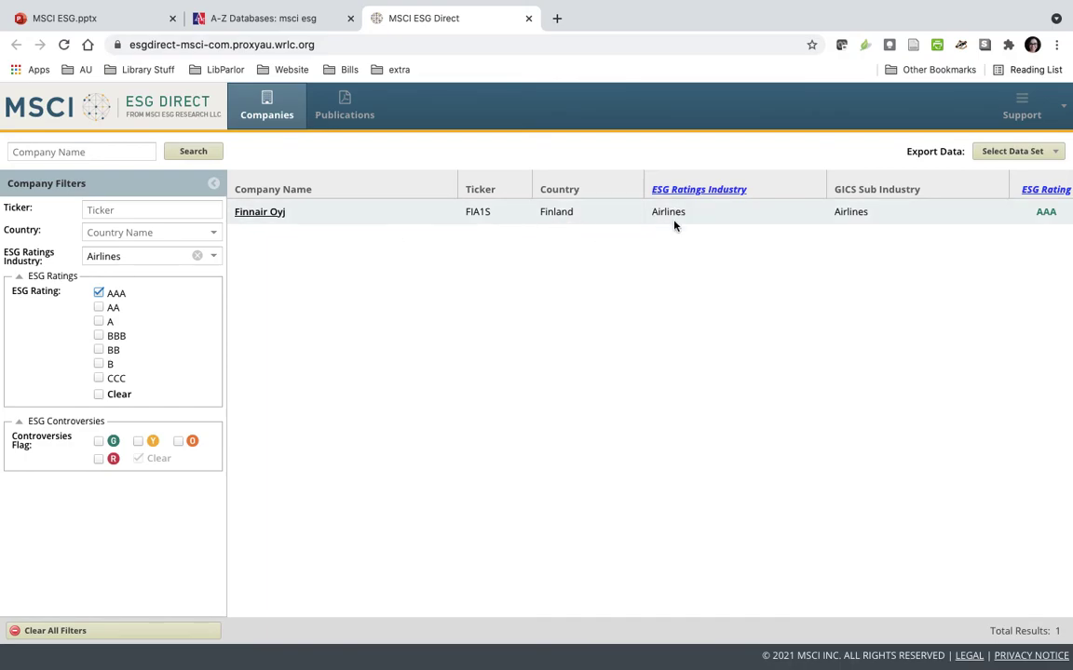
scroll(673, 225, "right", 3)
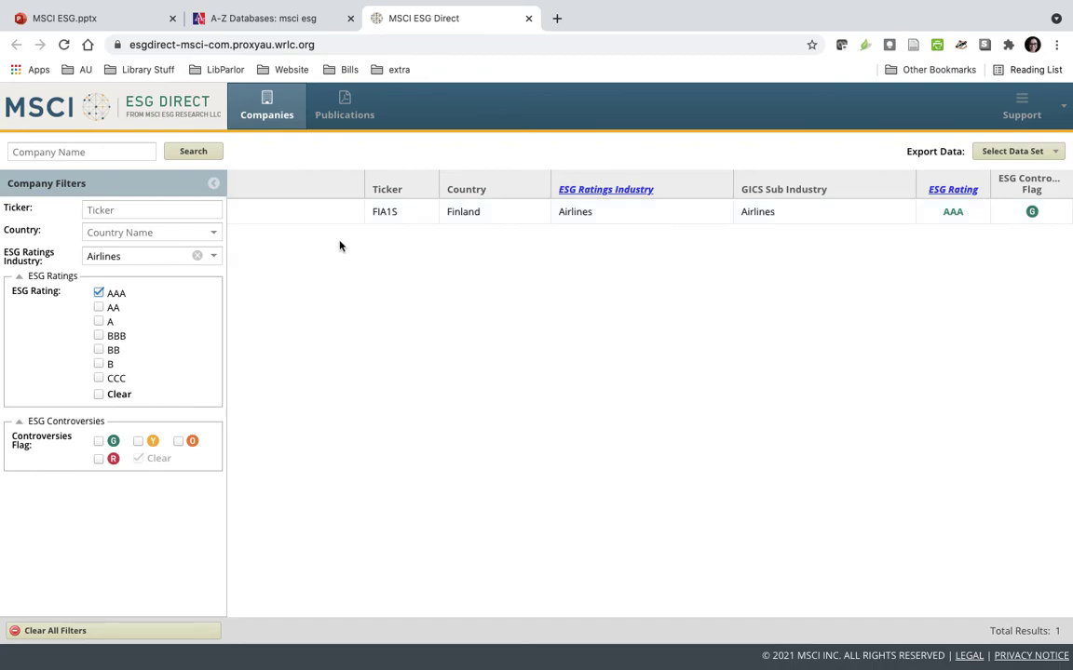
left_click(100, 294)
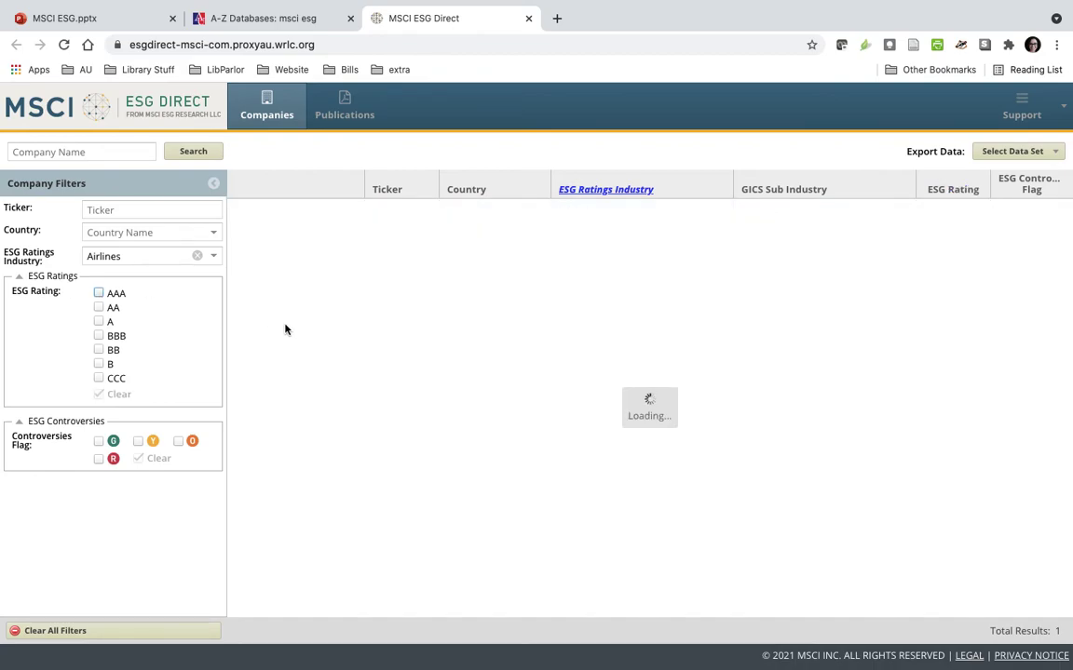
scroll(285, 328, "left", 3)
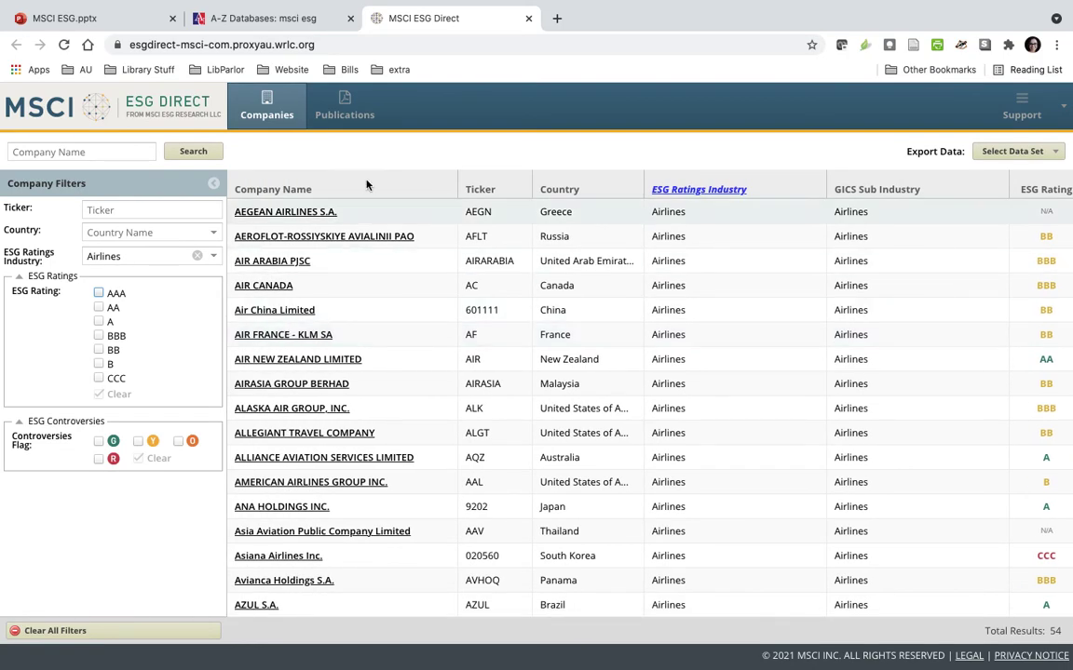
Open the publications and filter the reports to the Industry report type.
left_click(346, 104)
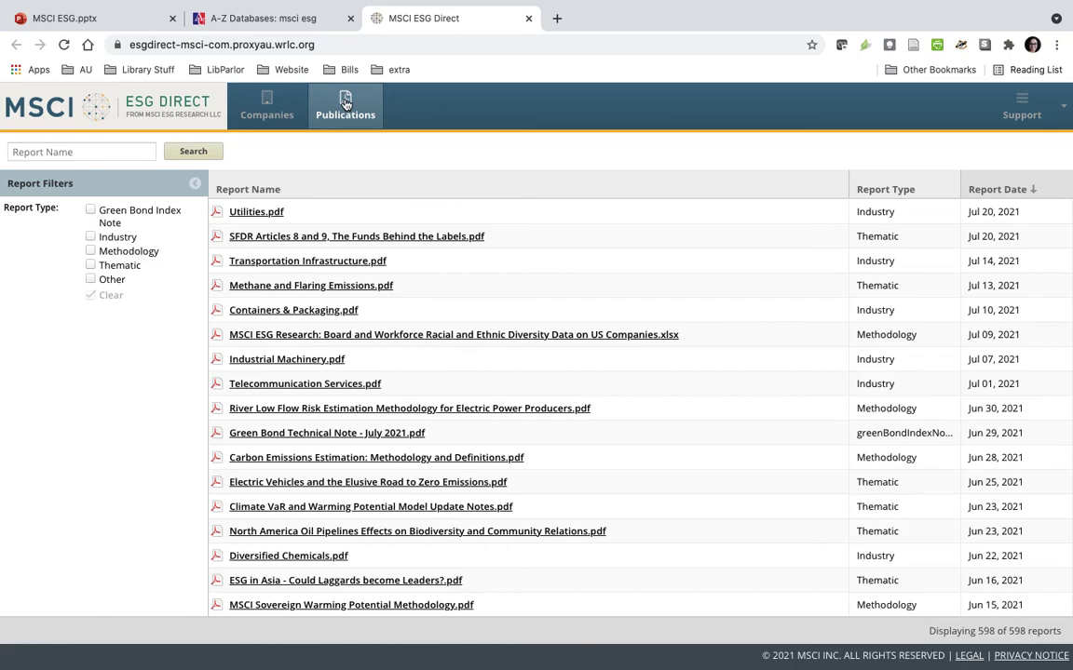
left_click(90, 237)
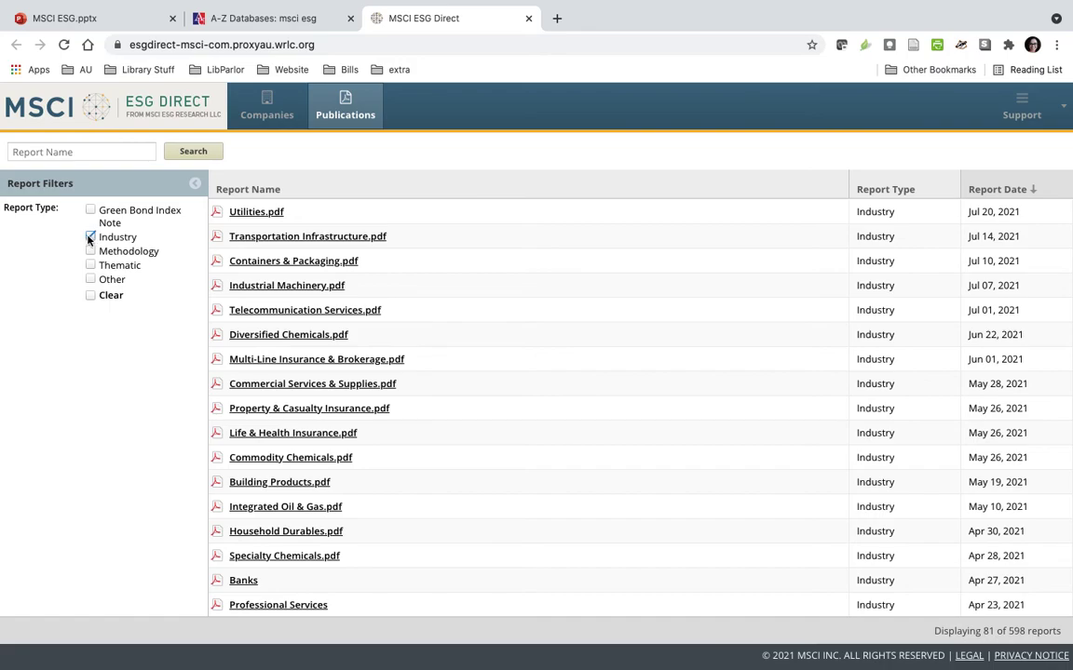
scroll(265, 311, "down", 2)
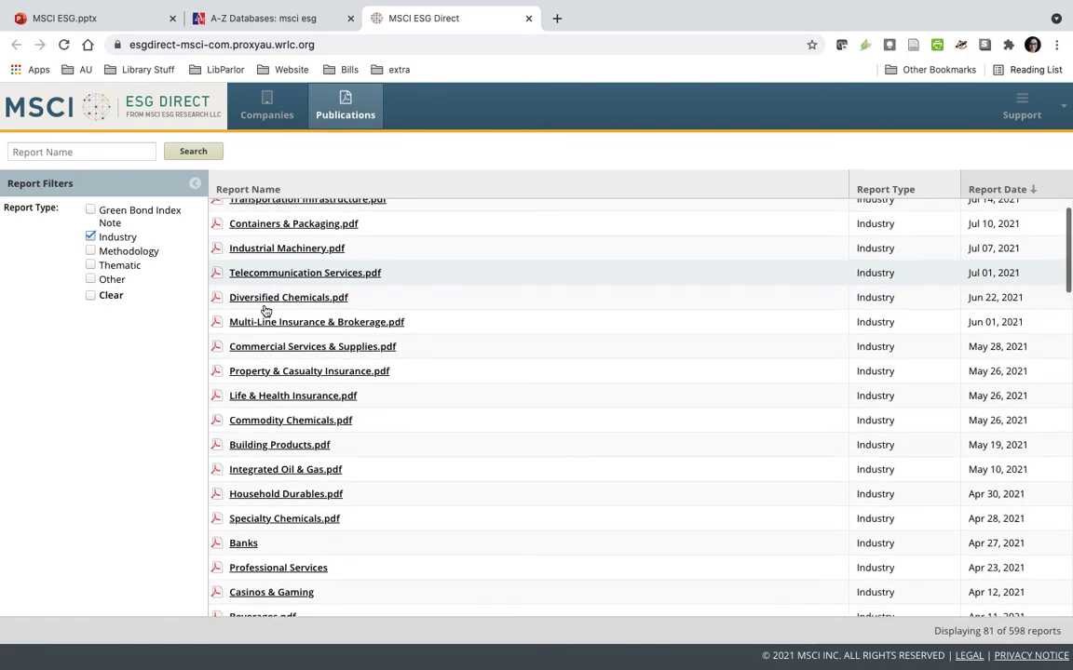
scroll(265, 311, "up", 2)
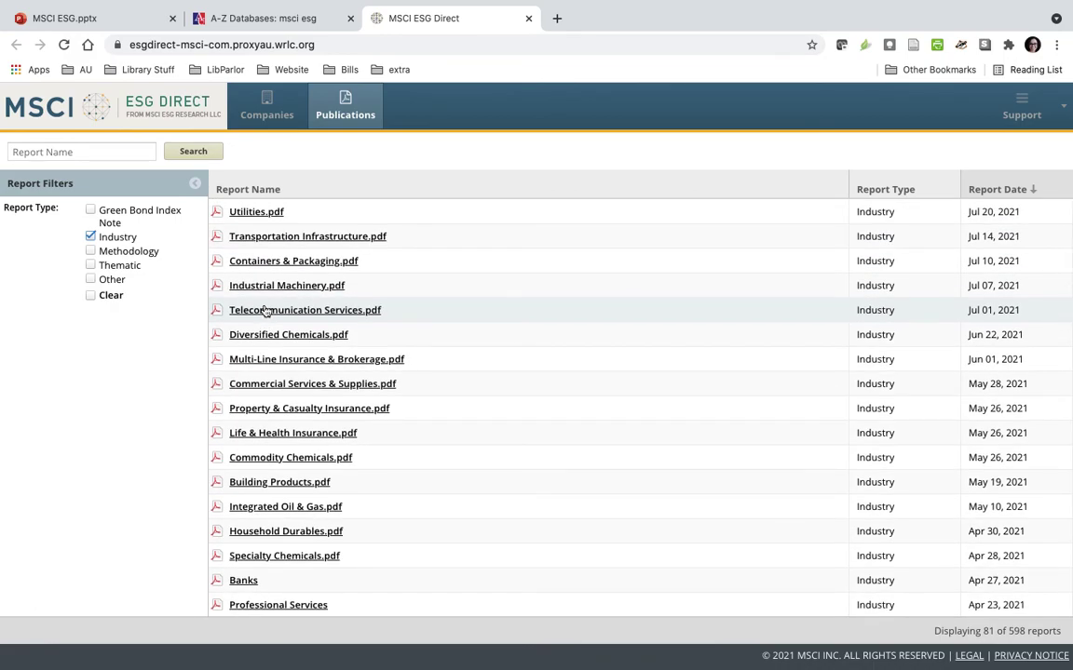